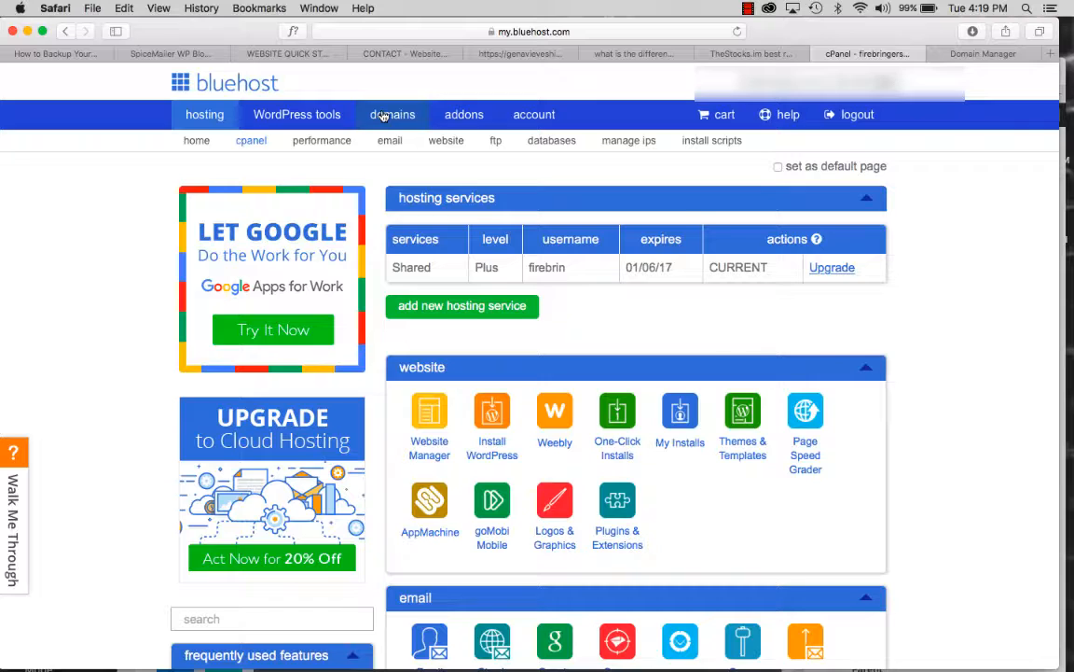
- Start a new 'blog' subdomain on the root domain savagemediaventures.com
click(383, 116)
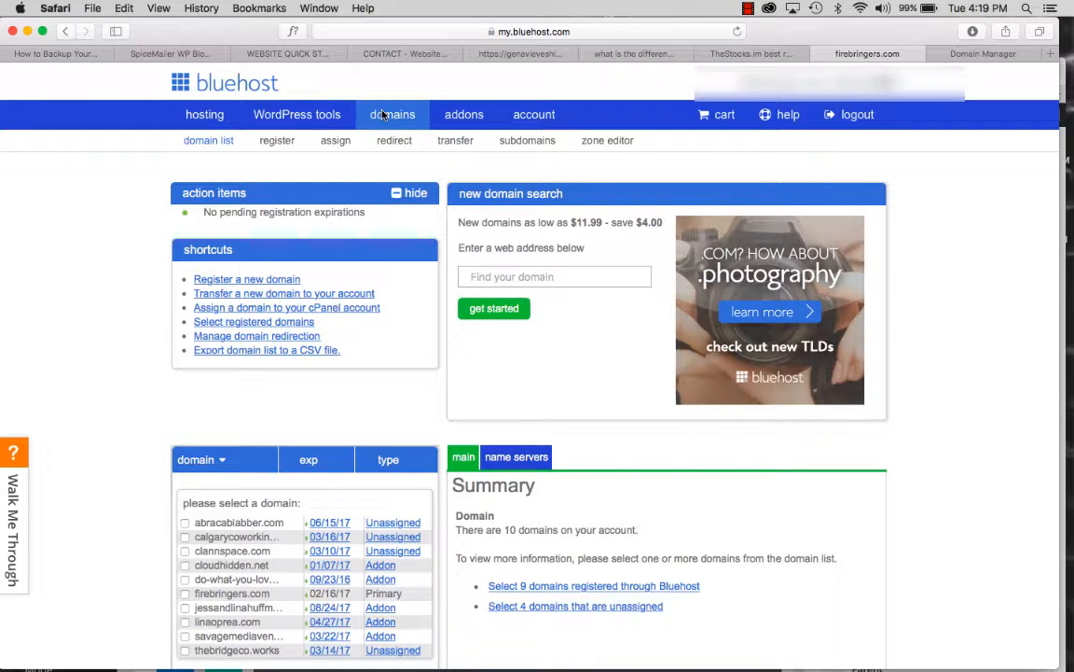
click(527, 142)
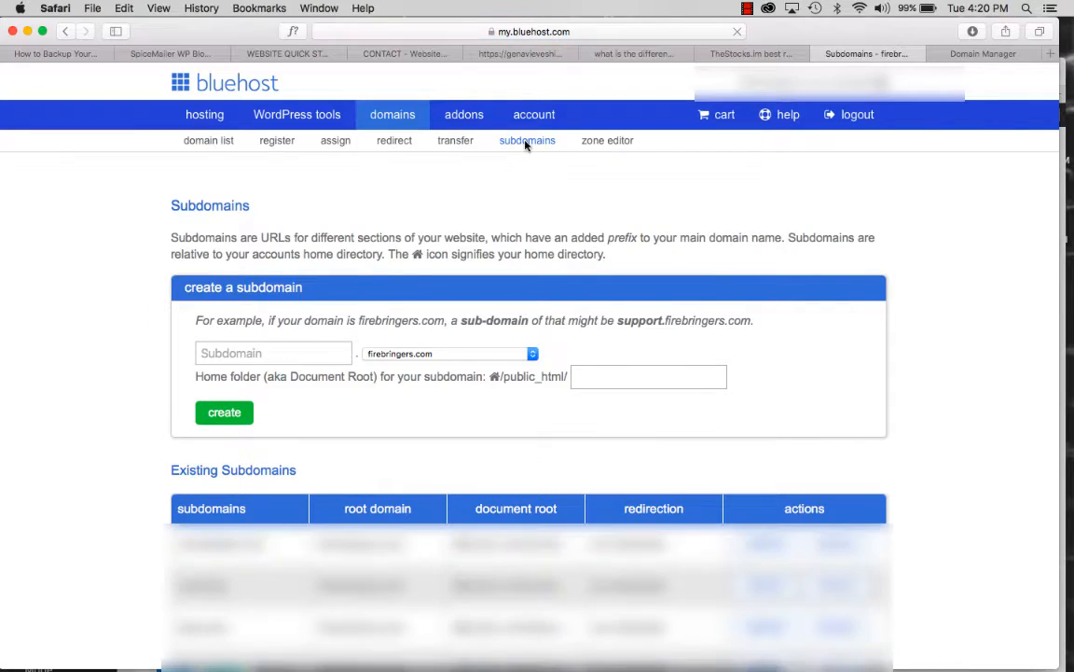
click(271, 353)
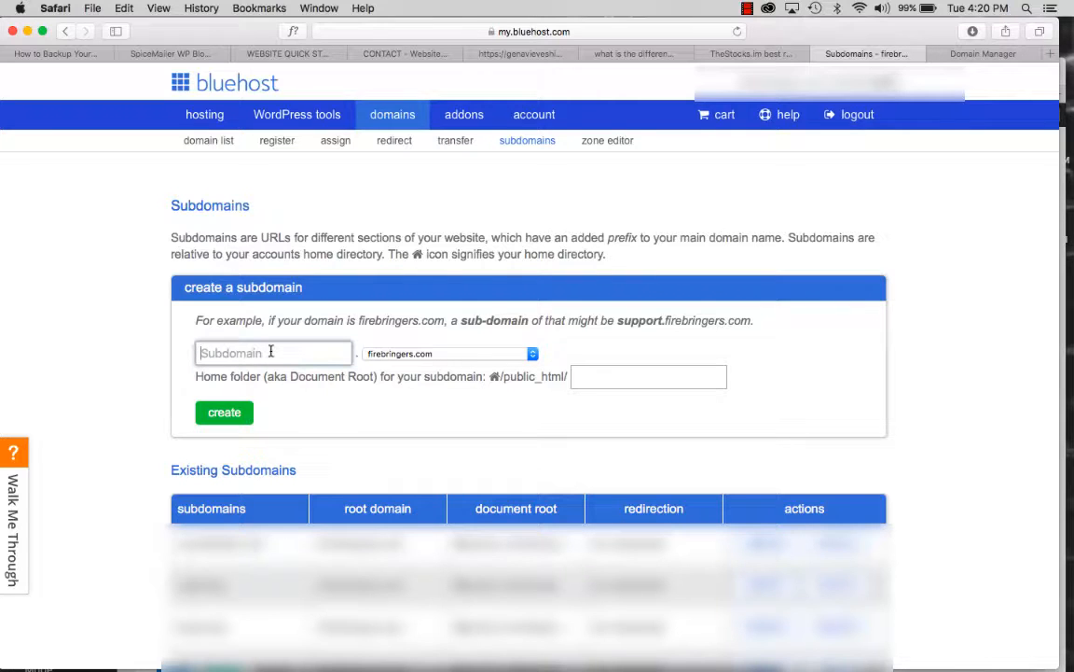
text(blog)
click(435, 355)
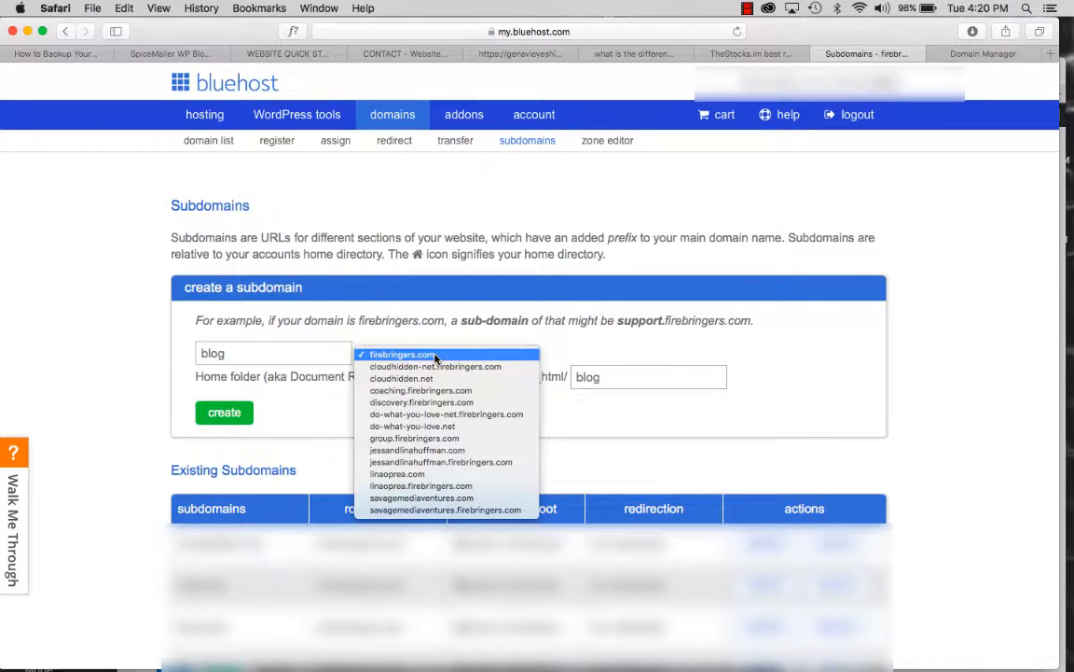
click(417, 501)
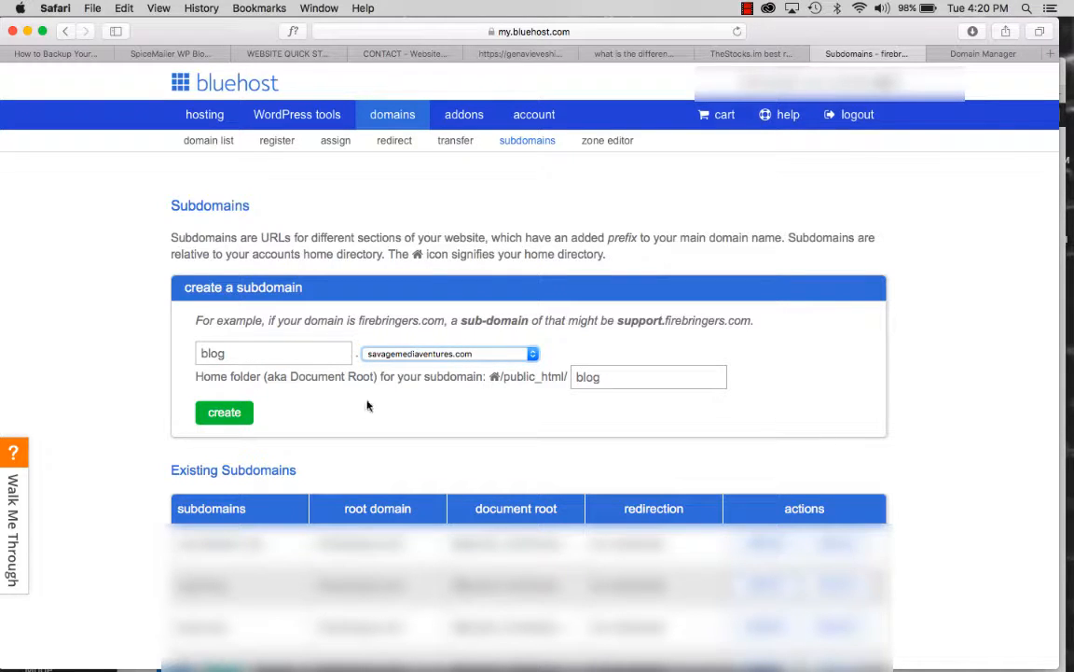
- Rename the subdomain to e-commercebase, with document root public_html/e-commercebase, and create it
click(242, 349)
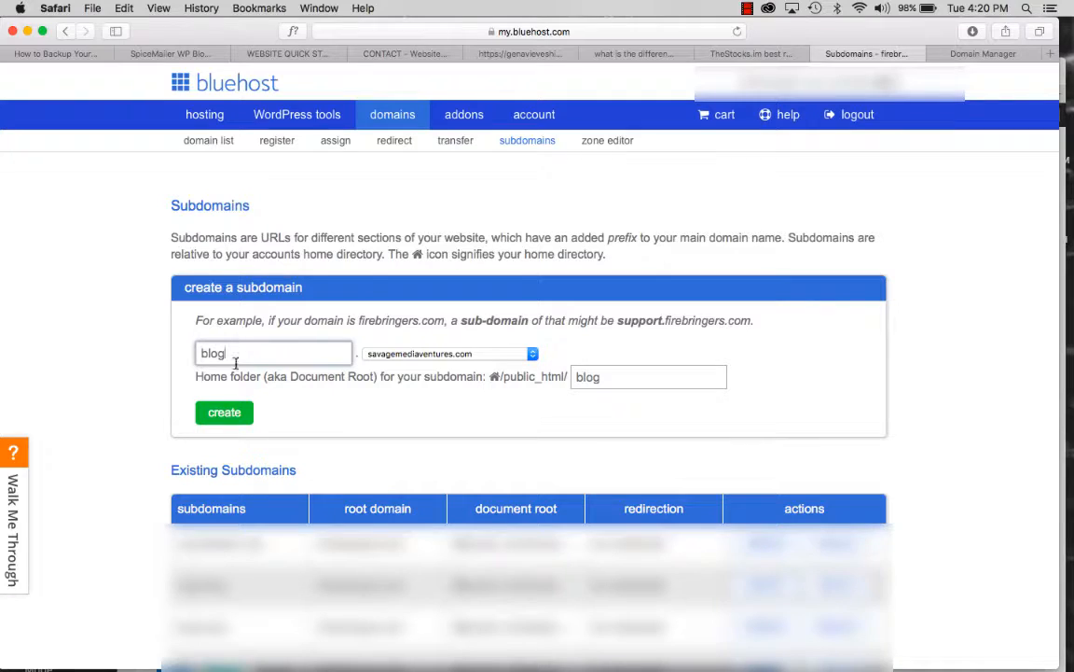
drag(239, 354, 148, 349)
text(e-commercebase)
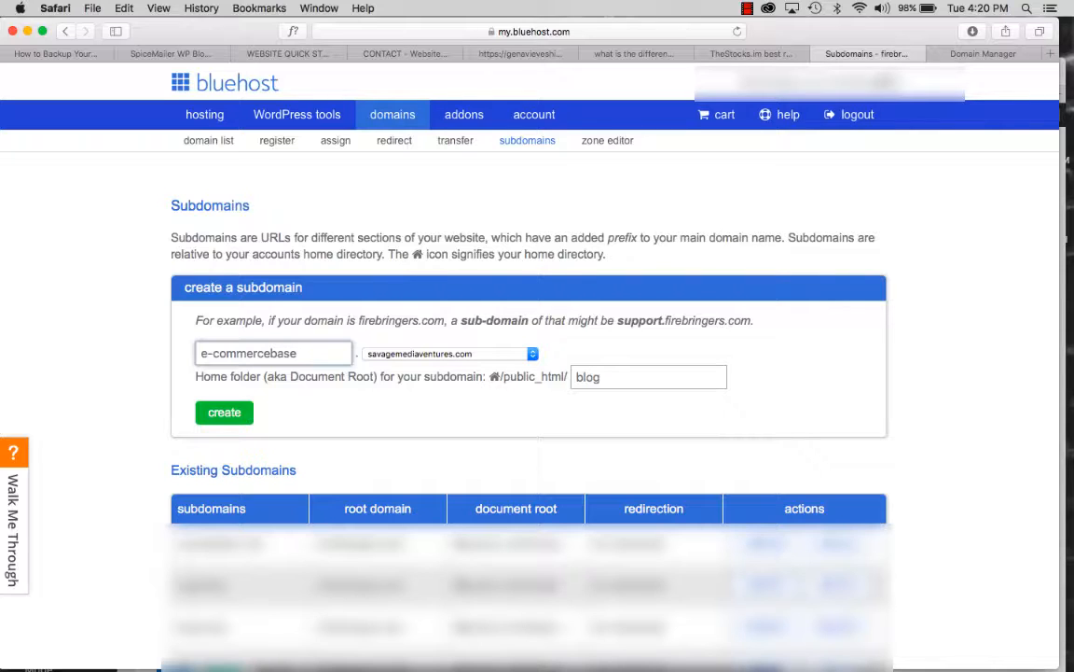
key(Tab)
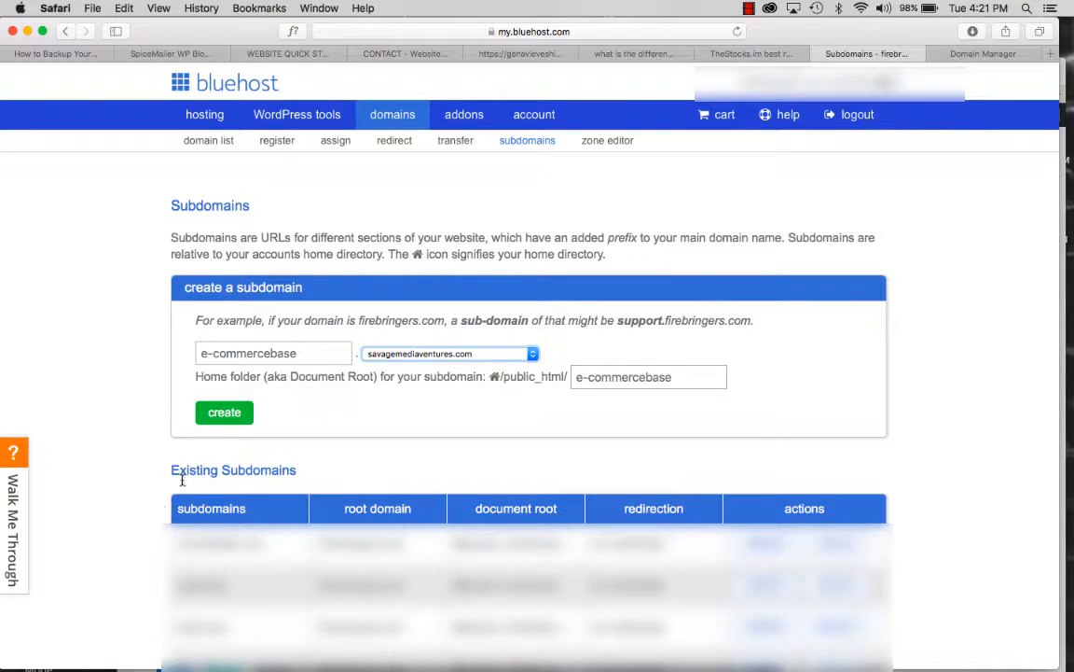
click(231, 422)
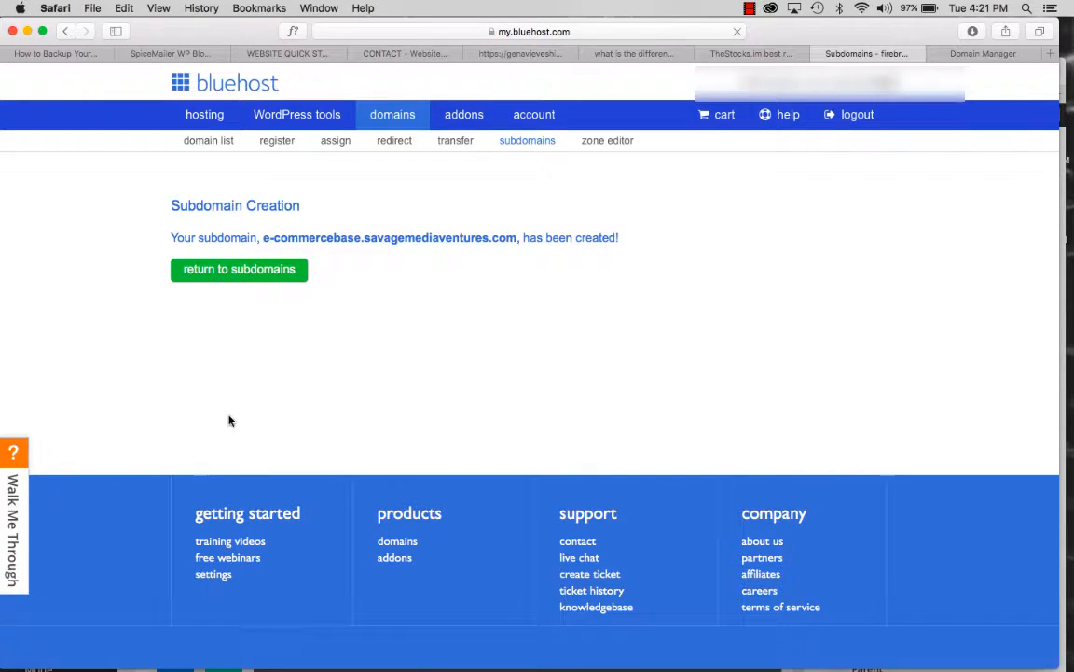
- Open the WordPress tools New Install form and expand its Domain list
click(212, 271)
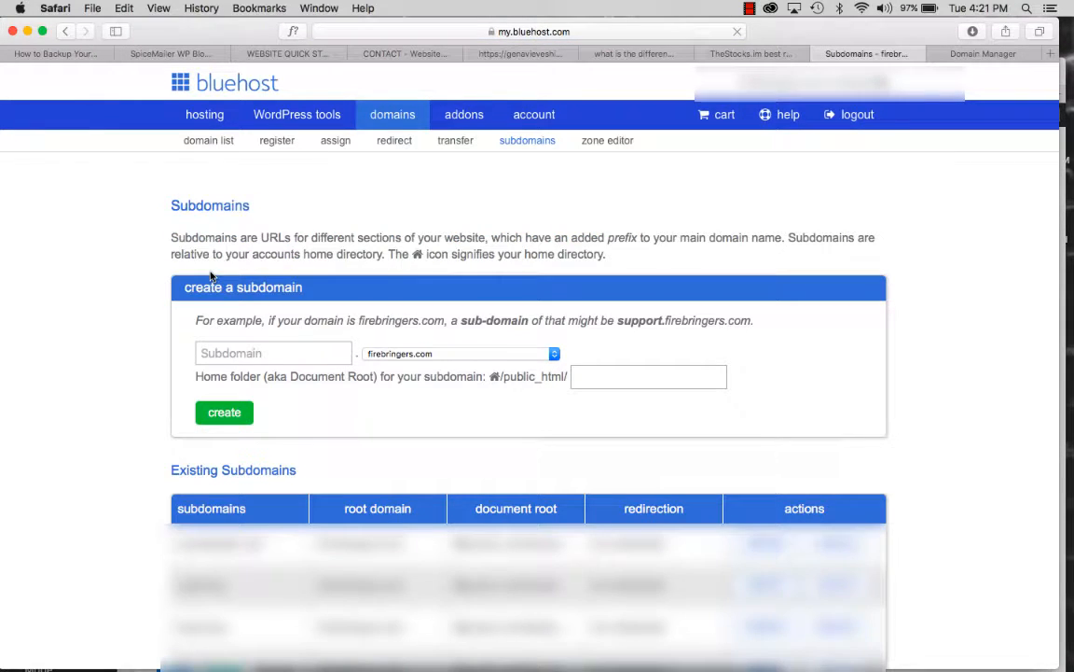
click(296, 115)
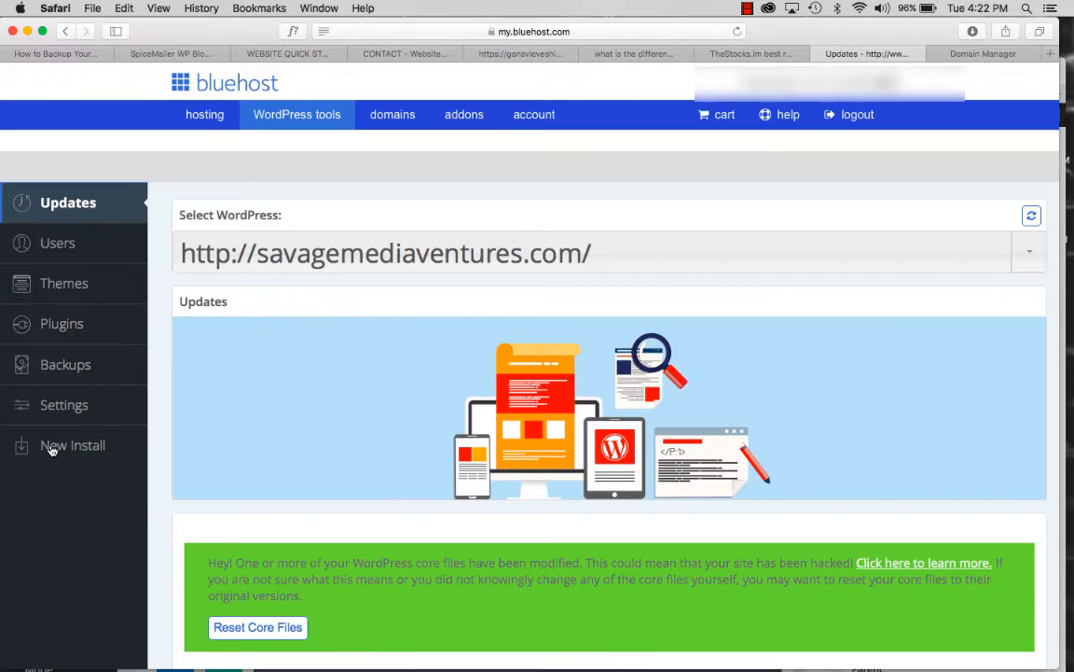
click(53, 448)
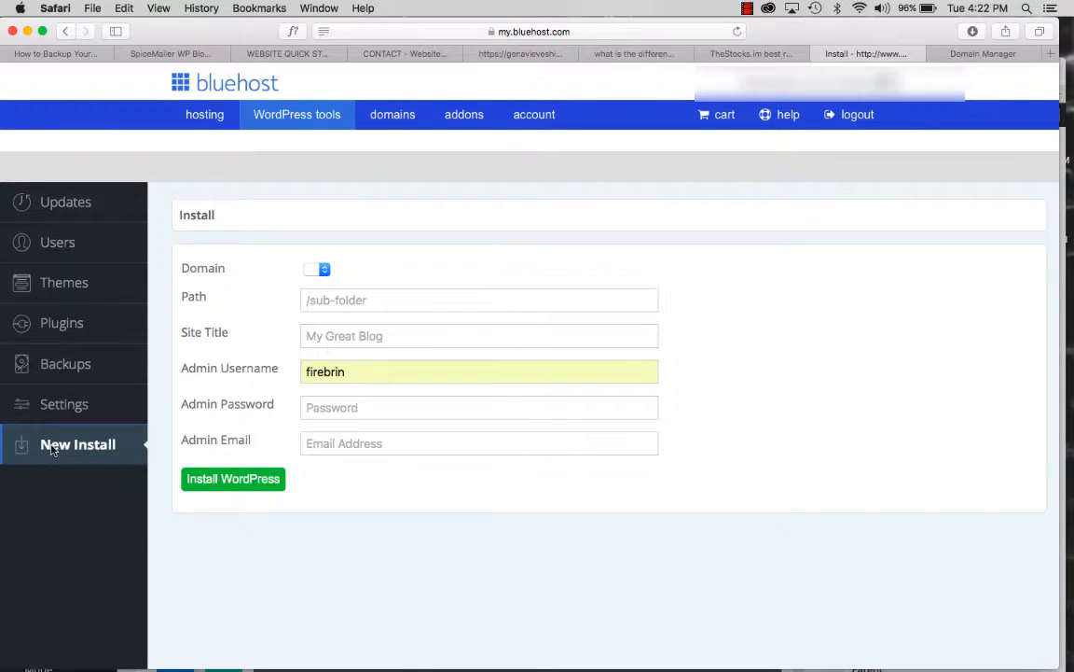
click(363, 271)
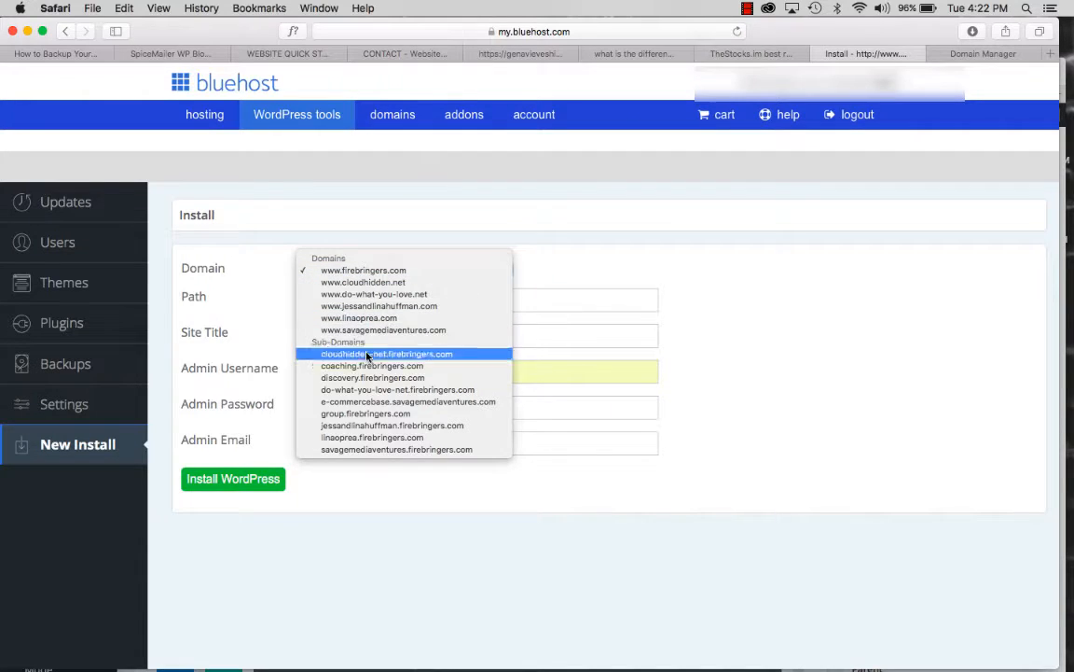
- Choose e-commercebase.savagemediaventures.com as the install domain and select the prefilled admin username
click(375, 402)
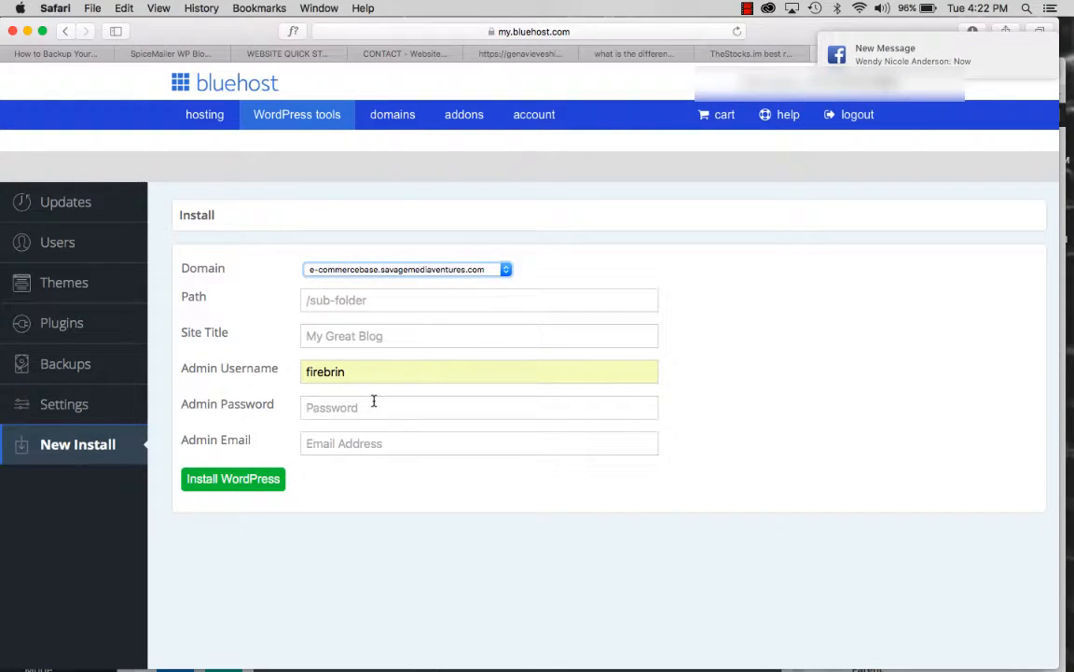
click(340, 336)
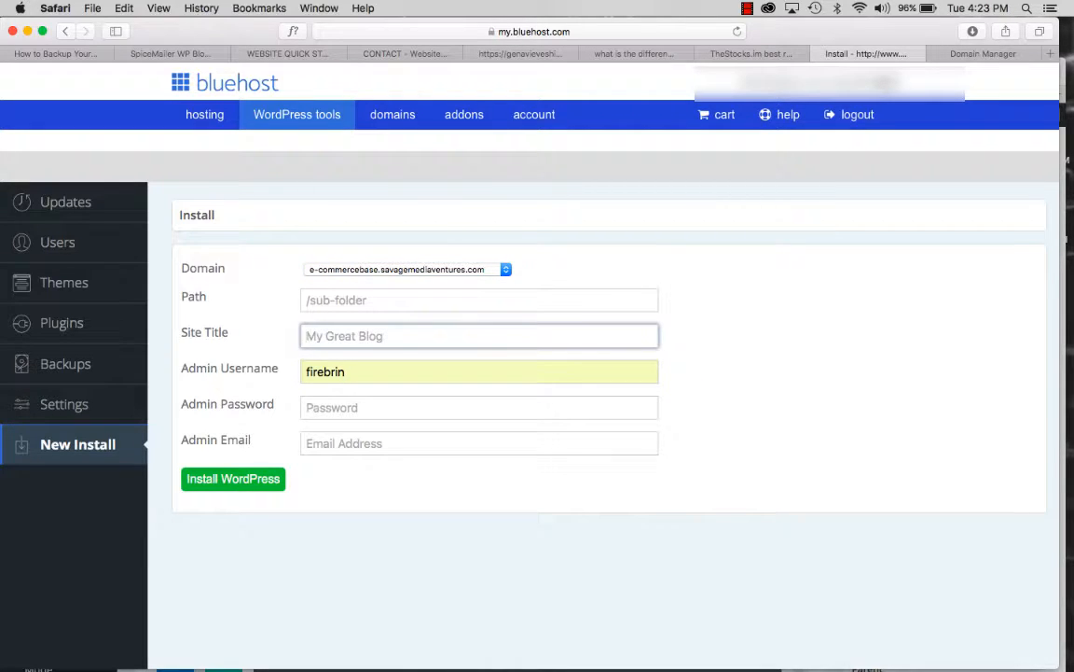
drag(356, 374, 295, 370)
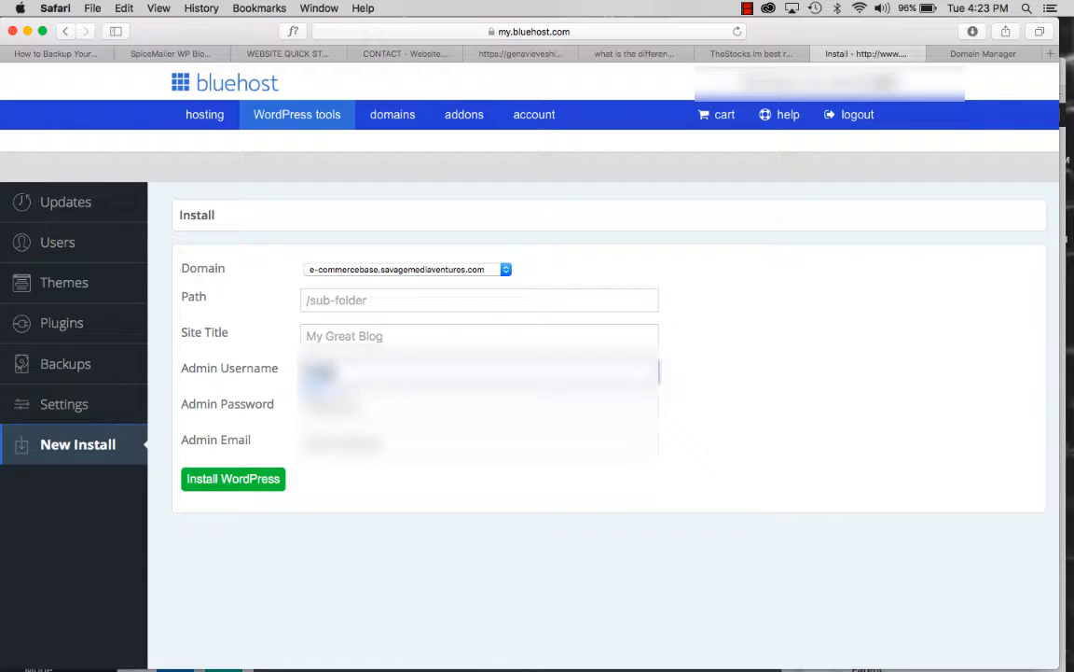
- Replace the admin password and enter the admin e-mail address
click(339, 407)
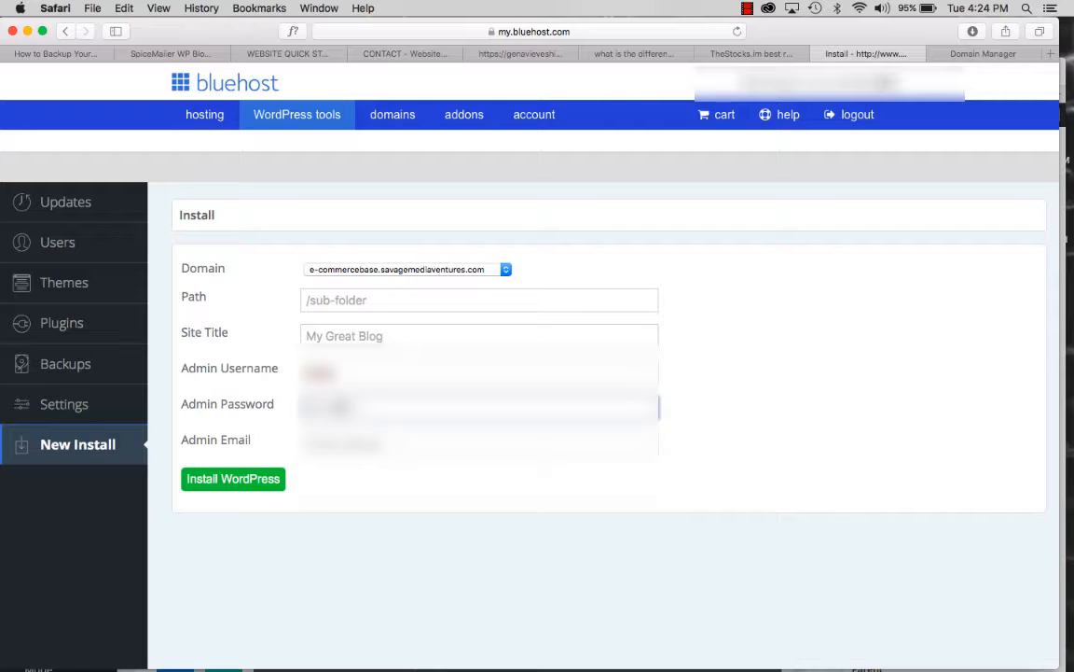
key(BackSpace)
key(BackSpace)
key(BackSpace)
key(BackSpace)
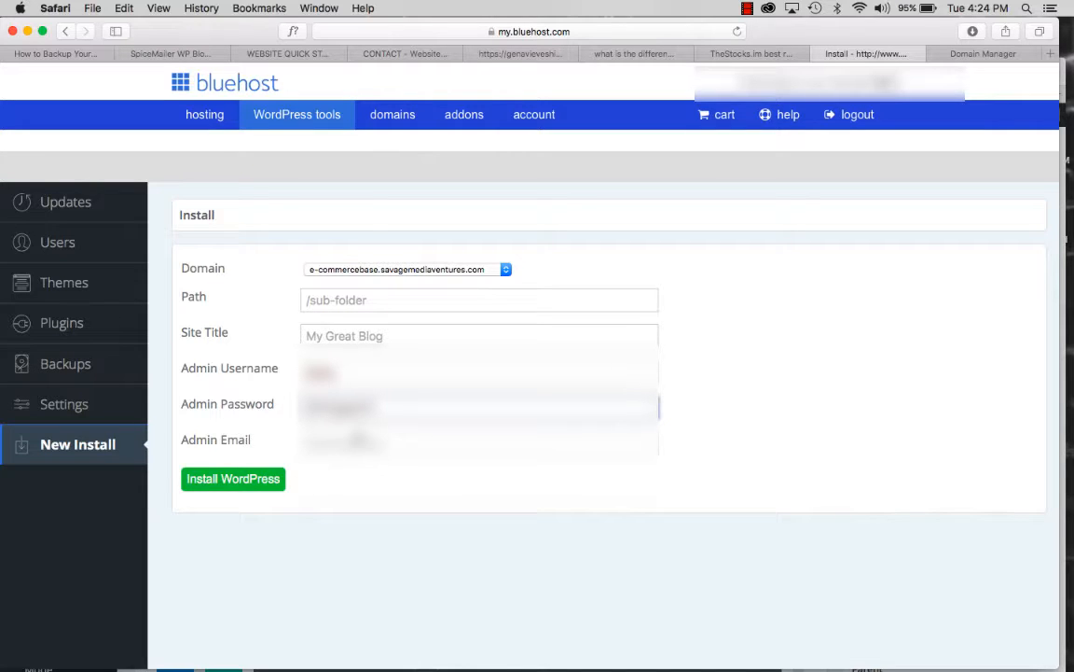
key(Tab)
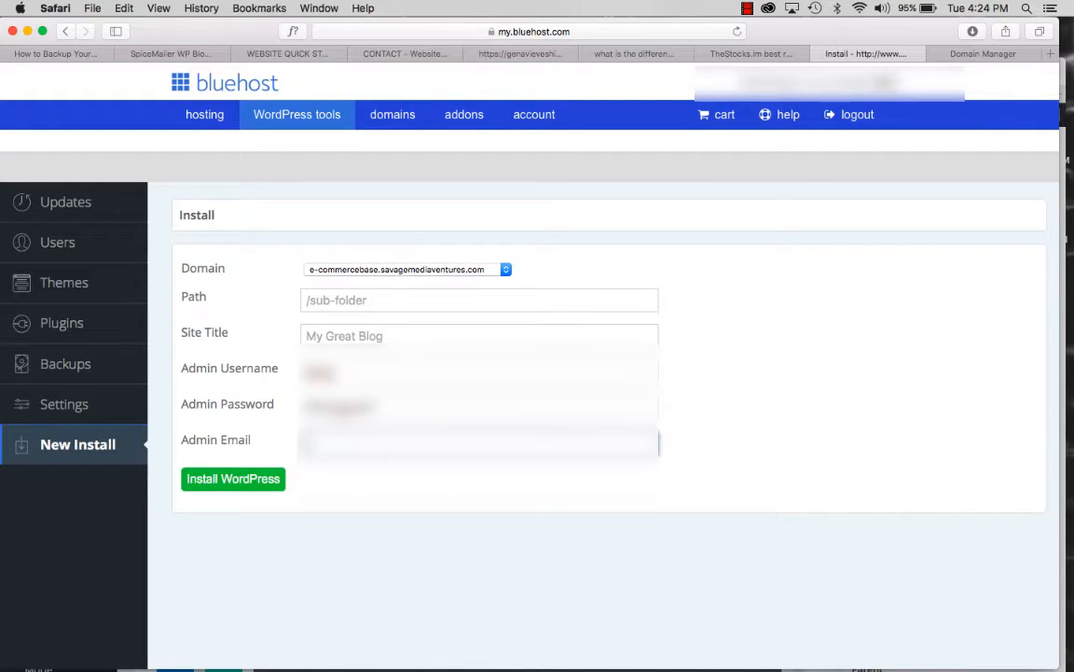
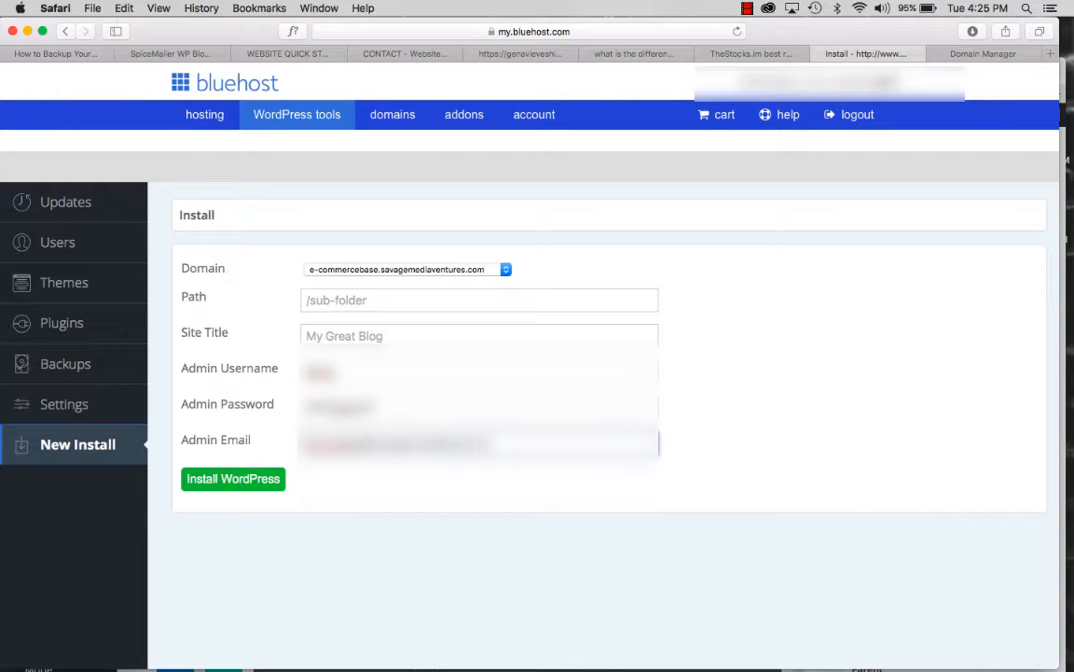
- Add the site title 'E-commerce Base' and install WordPress
click(227, 481)
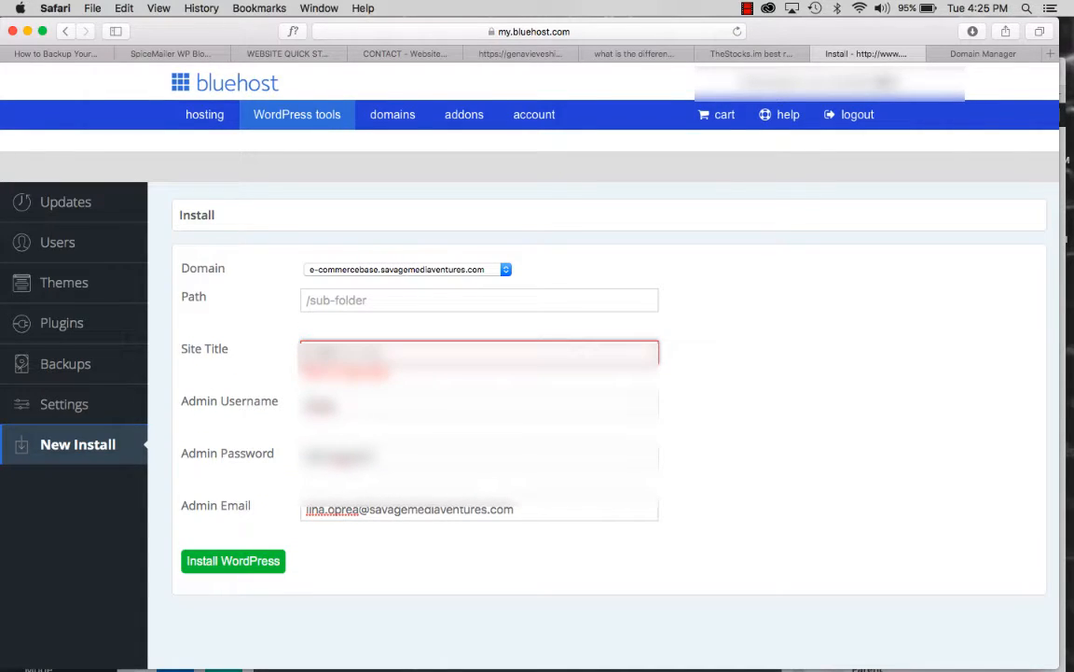
text(E-commerce Base)
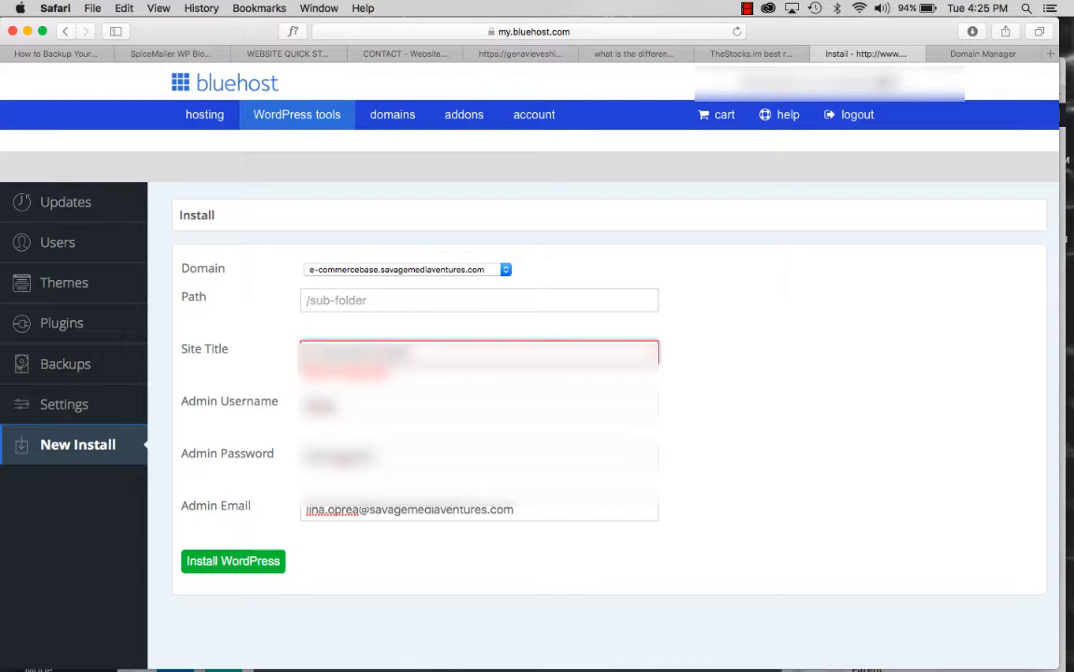
click(226, 563)
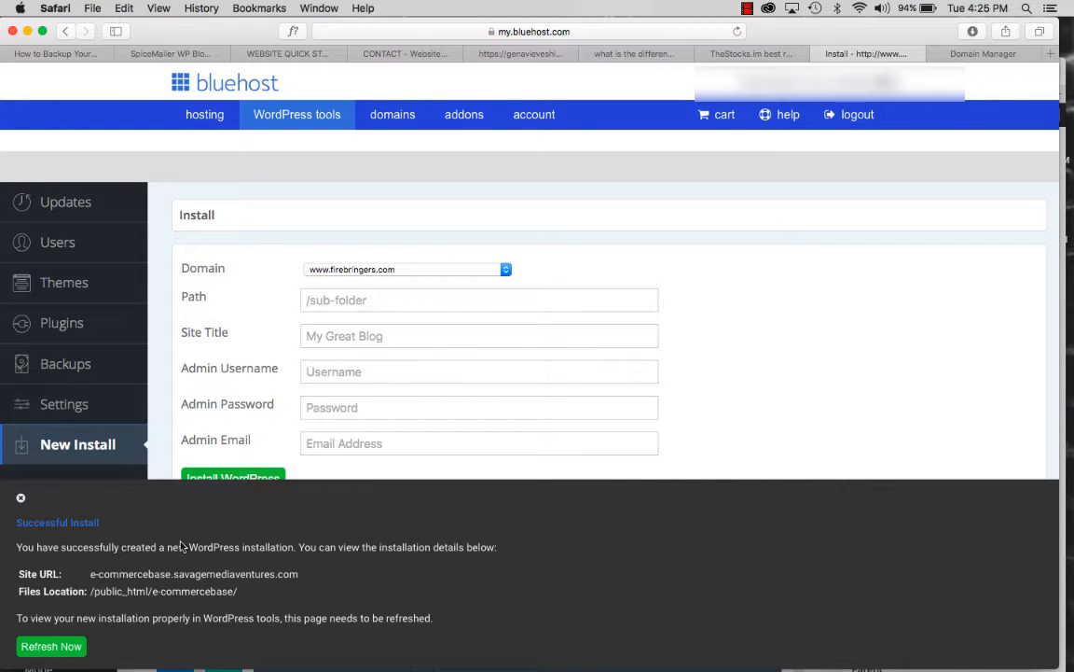
- Refresh WordPress tools so the new e-commercebase install appears
click(78, 646)
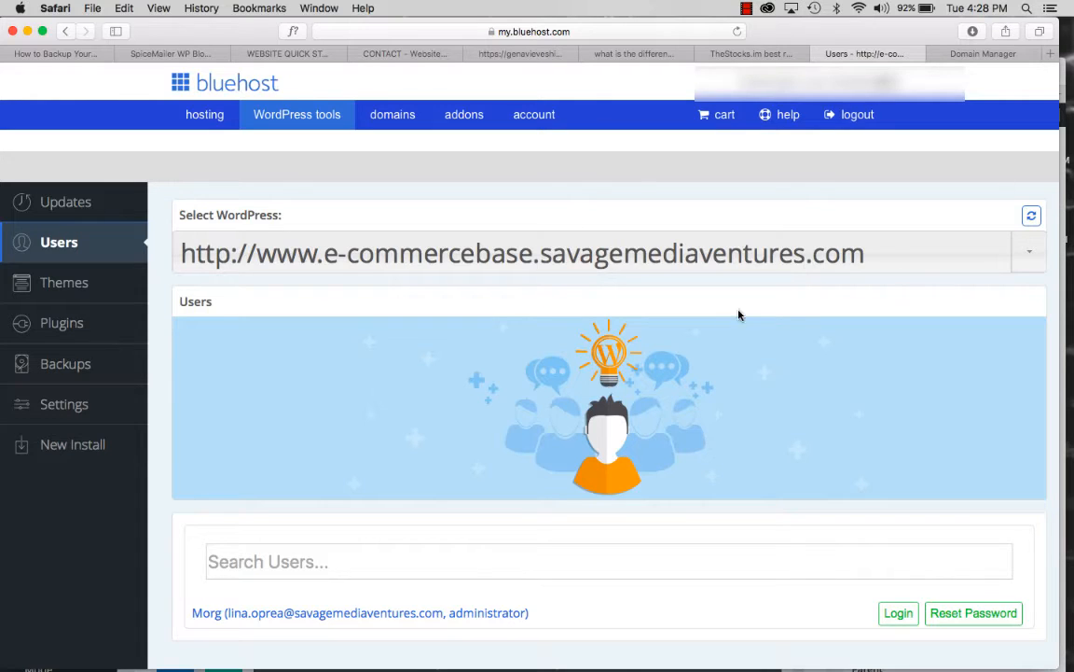
scroll(726, 319, down, 4)
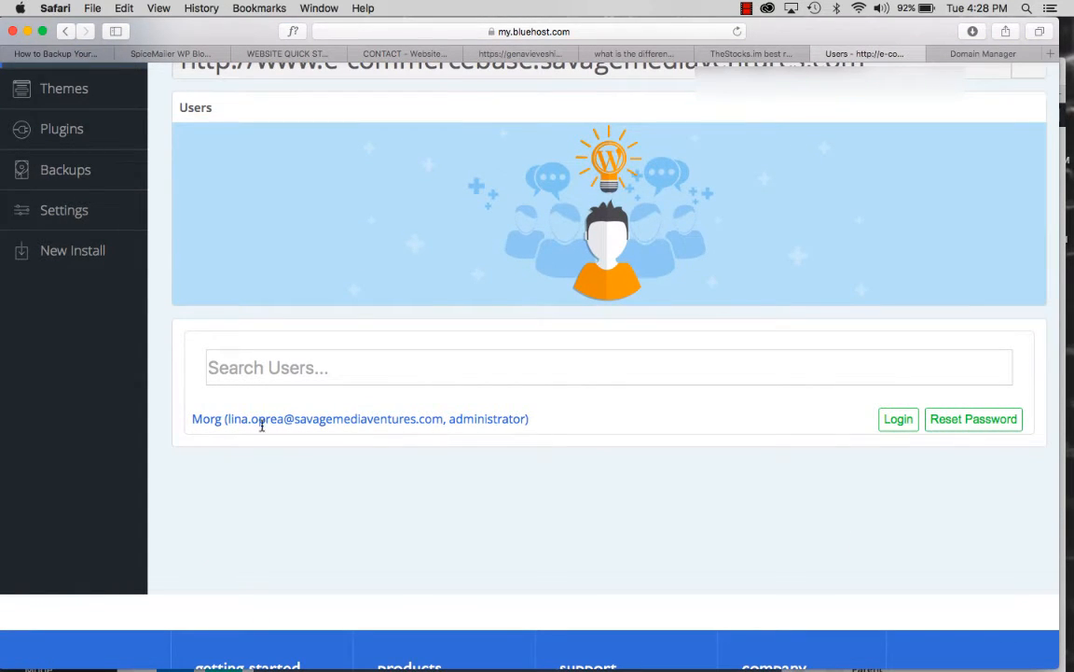